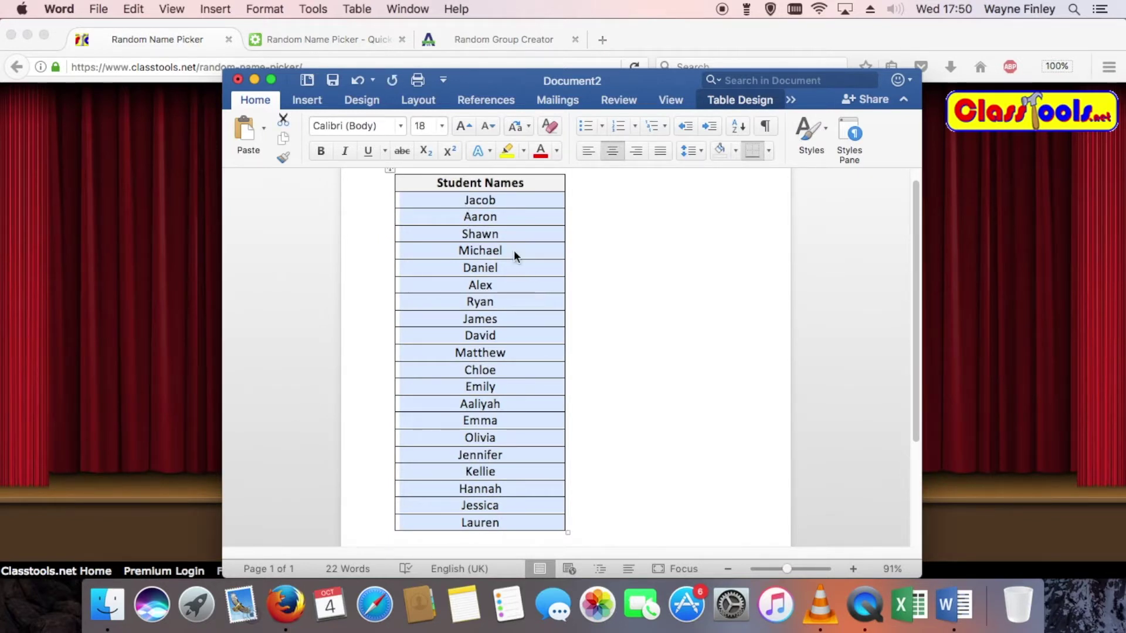
Copy the selected student names from the Word table and switch to the Random Name Picker page in Firefox.
right_click(502, 201)
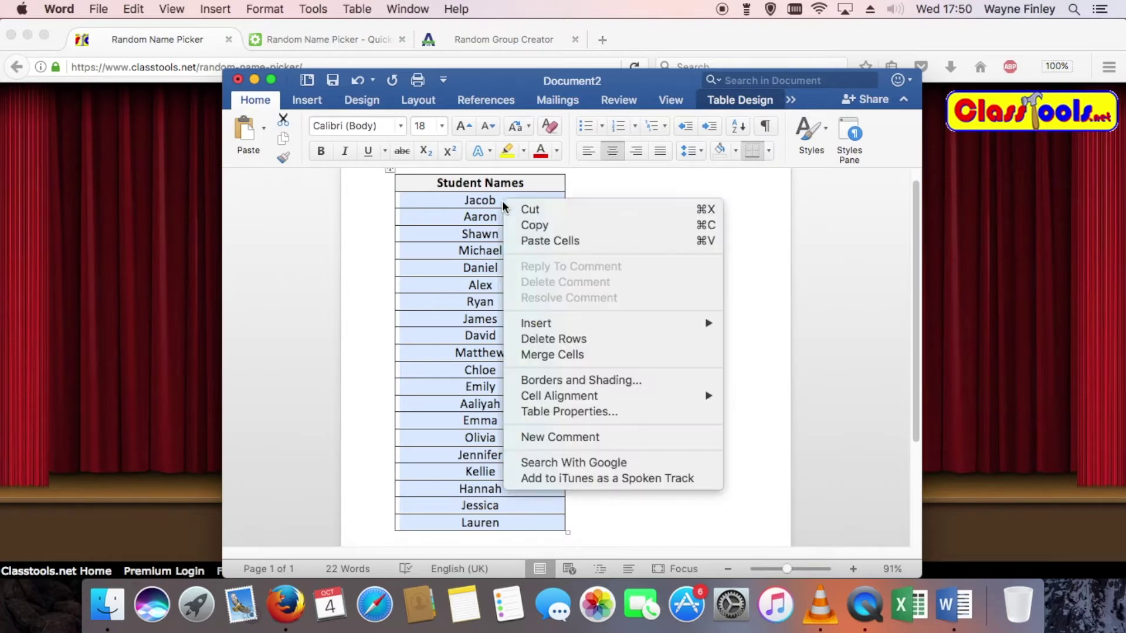
click(538, 225)
click(1009, 542)
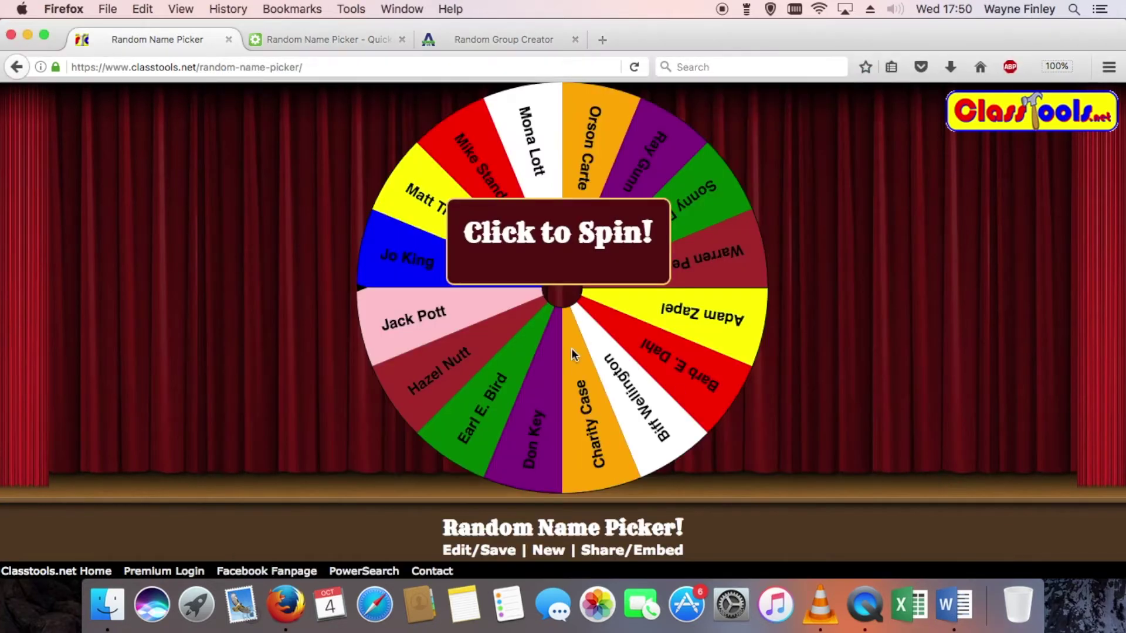
Replace the wheel's sample names with the copied student list and submit it.
click(491, 551)
key(super+a)
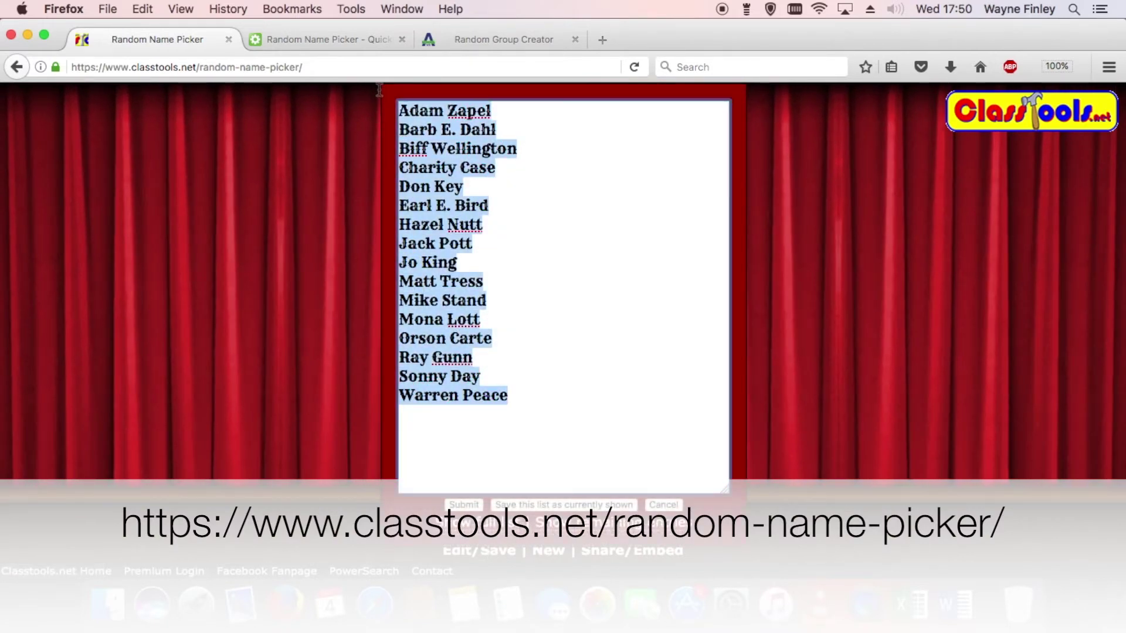
key(BackSpace)
right_click(422, 120)
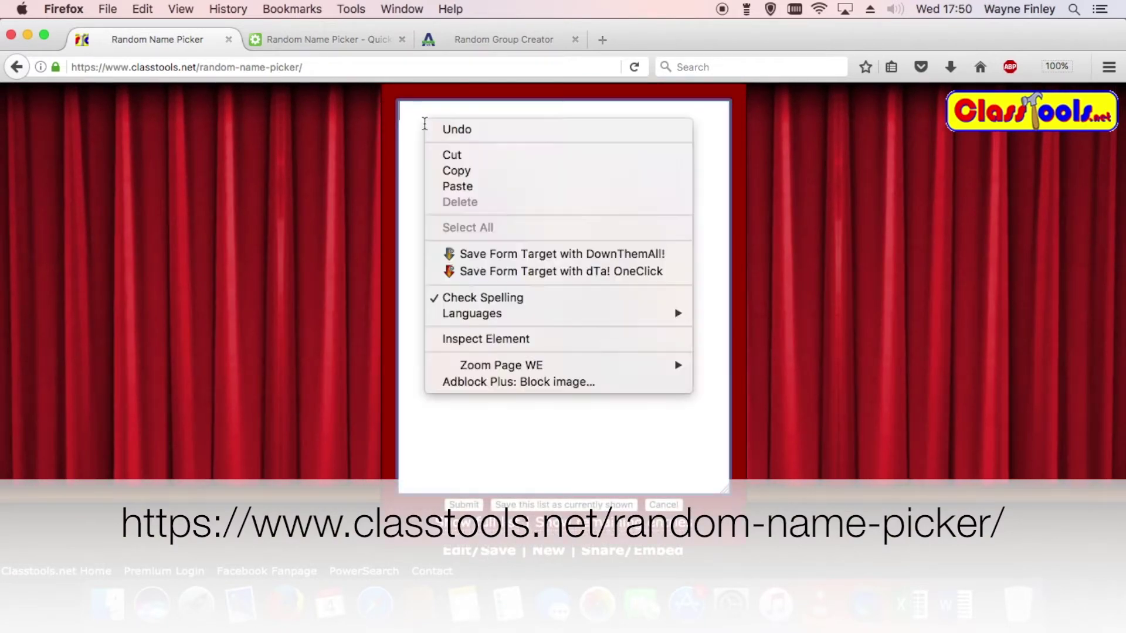
click(458, 186)
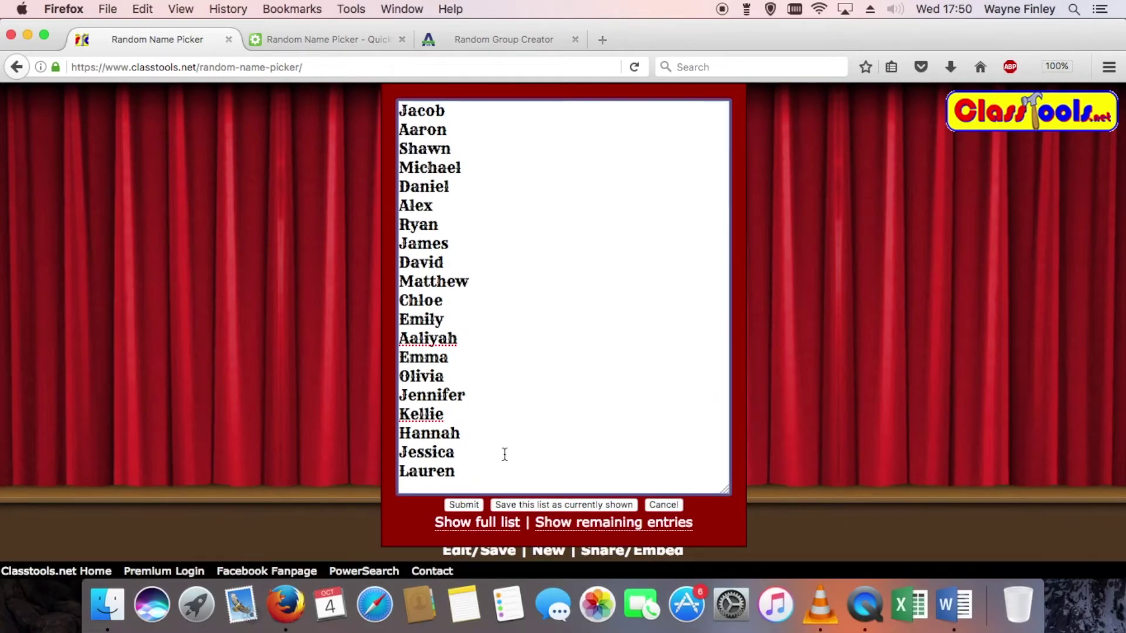
click(472, 504)
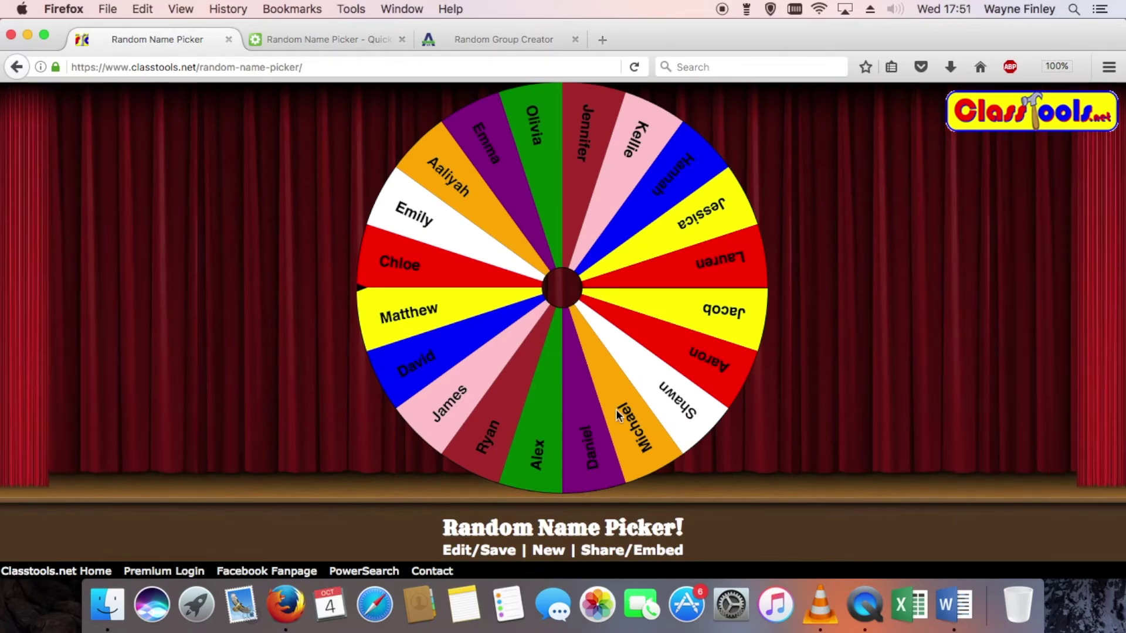
Spin the wheel to pick a student, remove the picked name and spin again.
click(555, 294)
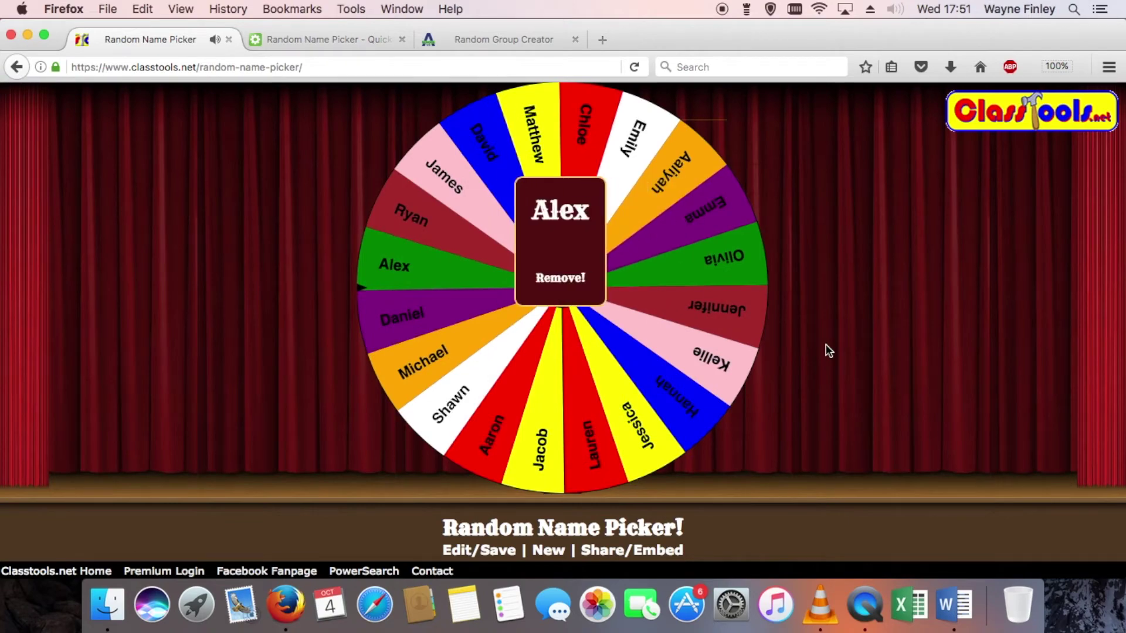
click(551, 275)
click(581, 308)
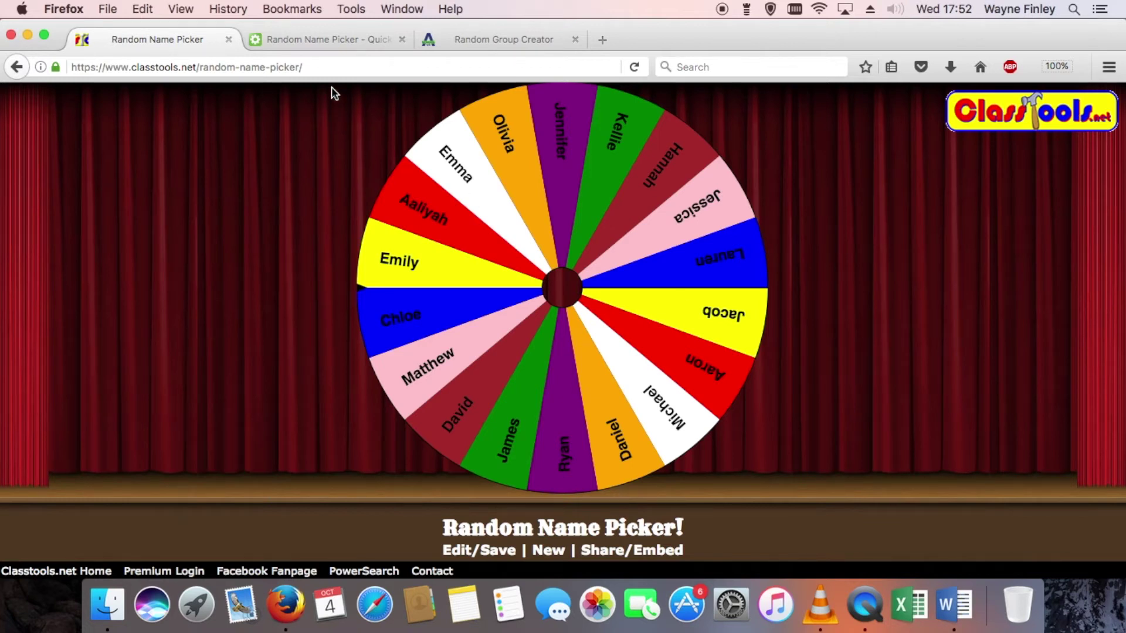
Paste the copied student names into miniwebtool's Random Name Picker and pick a random name twice.
click(313, 41)
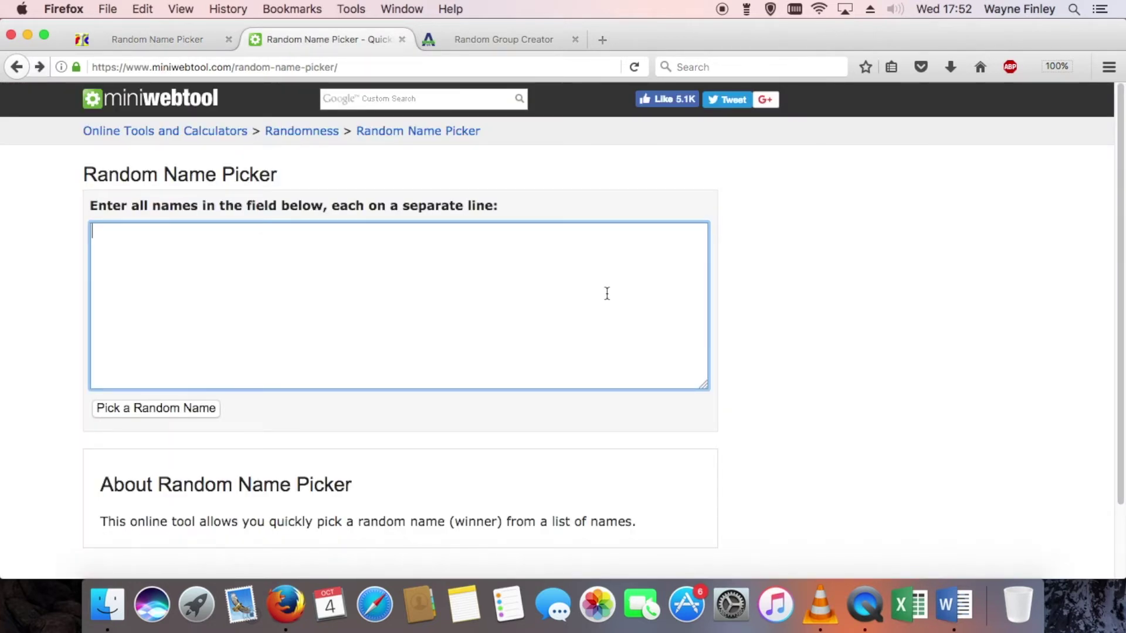
right_click(344, 246)
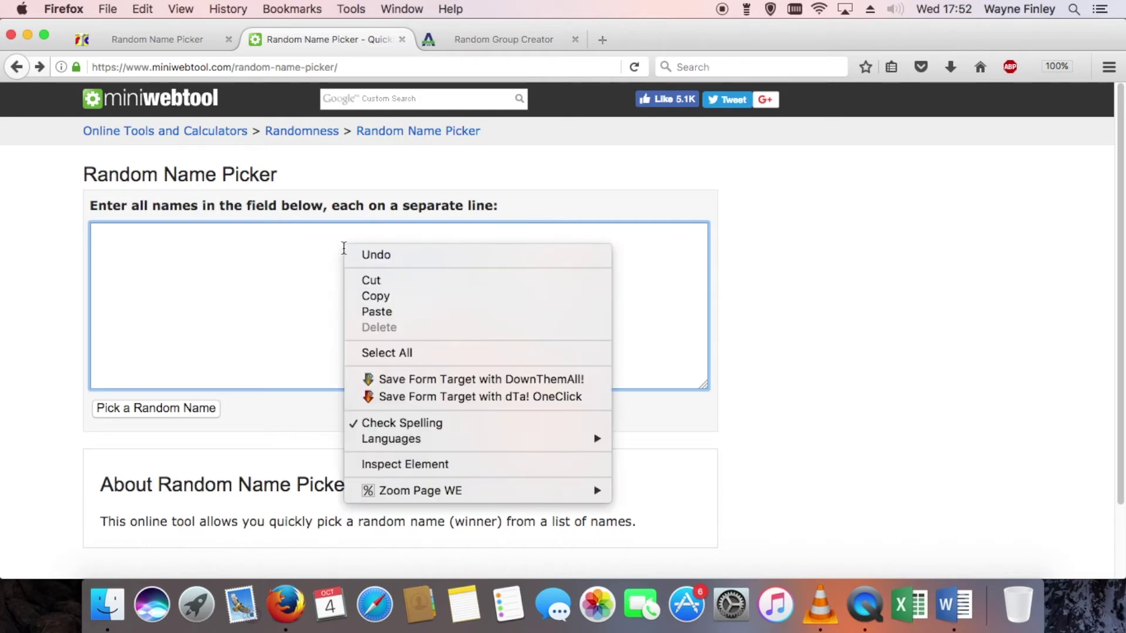
click(376, 312)
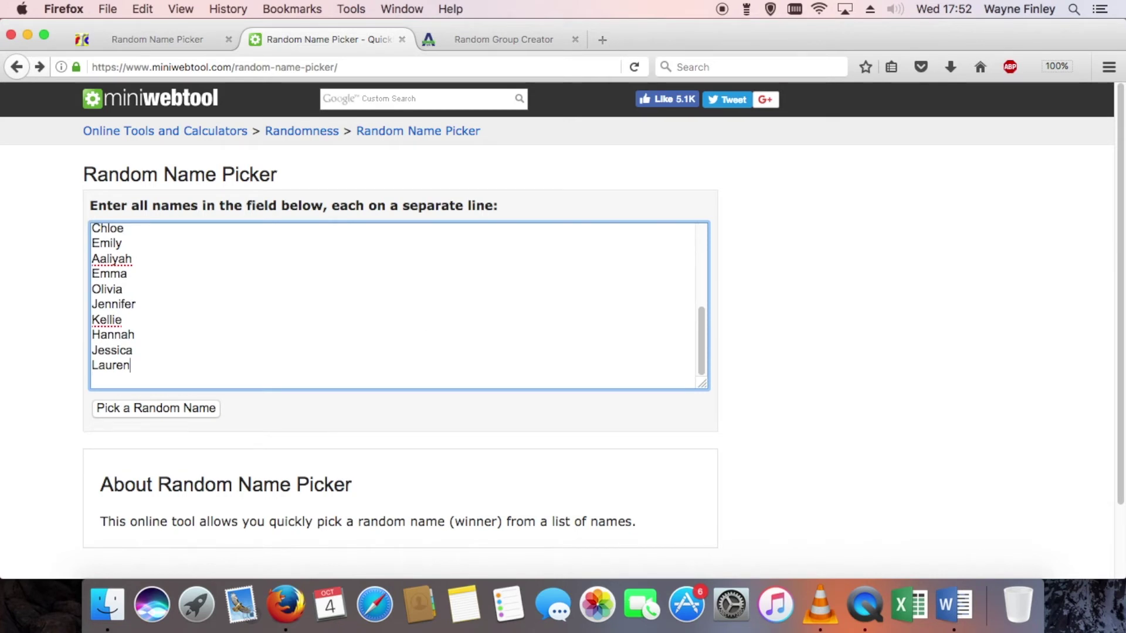
click(184, 408)
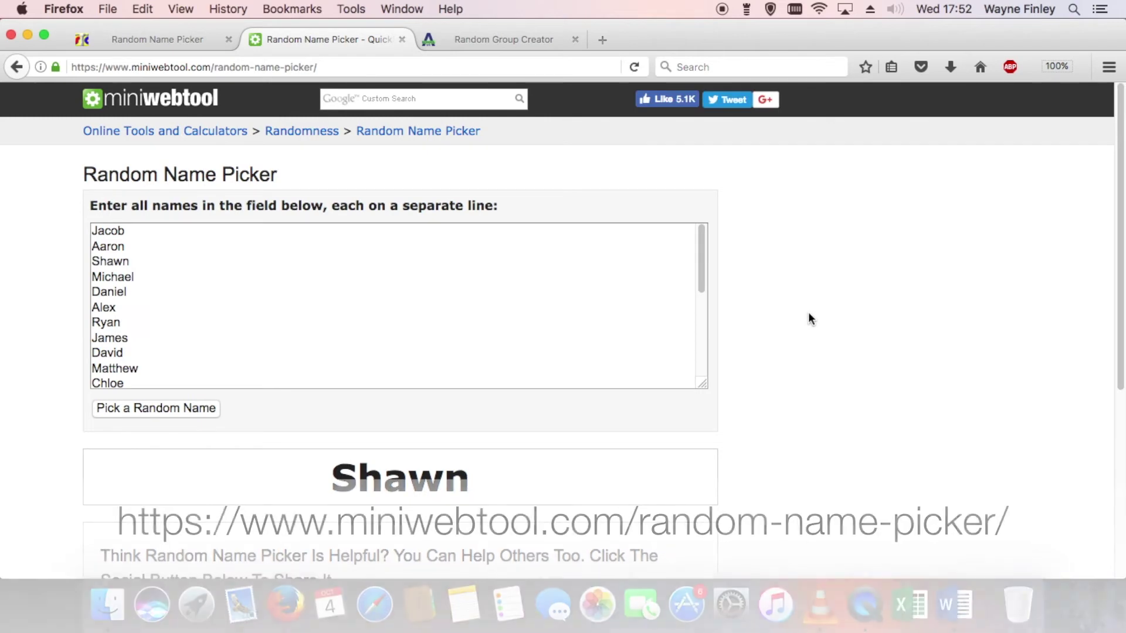
click(182, 408)
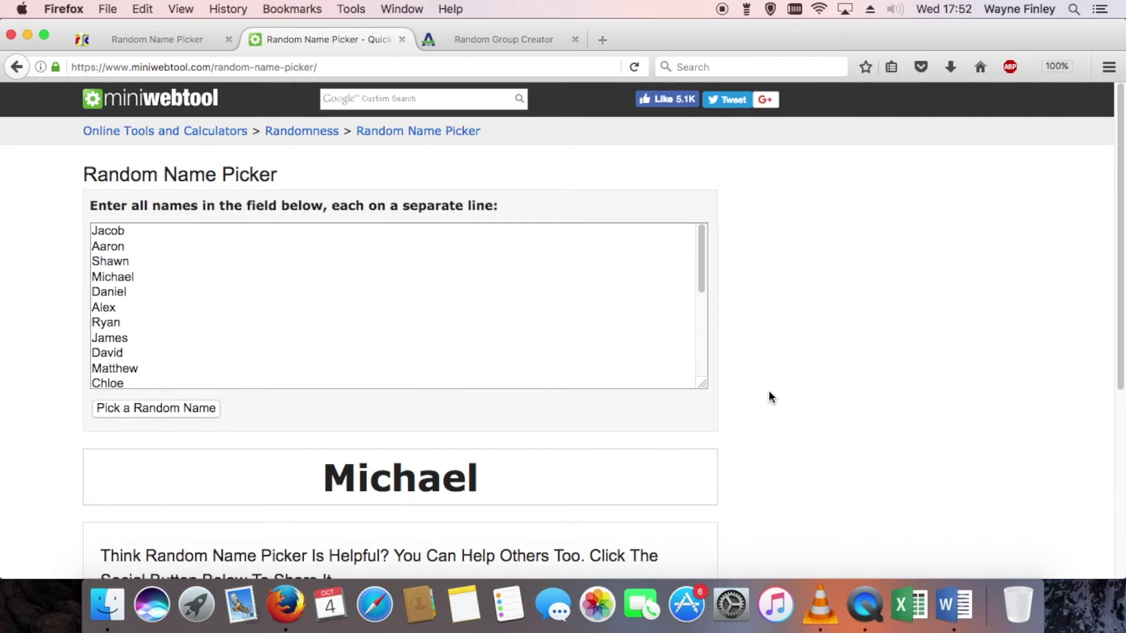
In the Random Group Creator, choose Max group size as the mode and balance as the distribution.
click(518, 37)
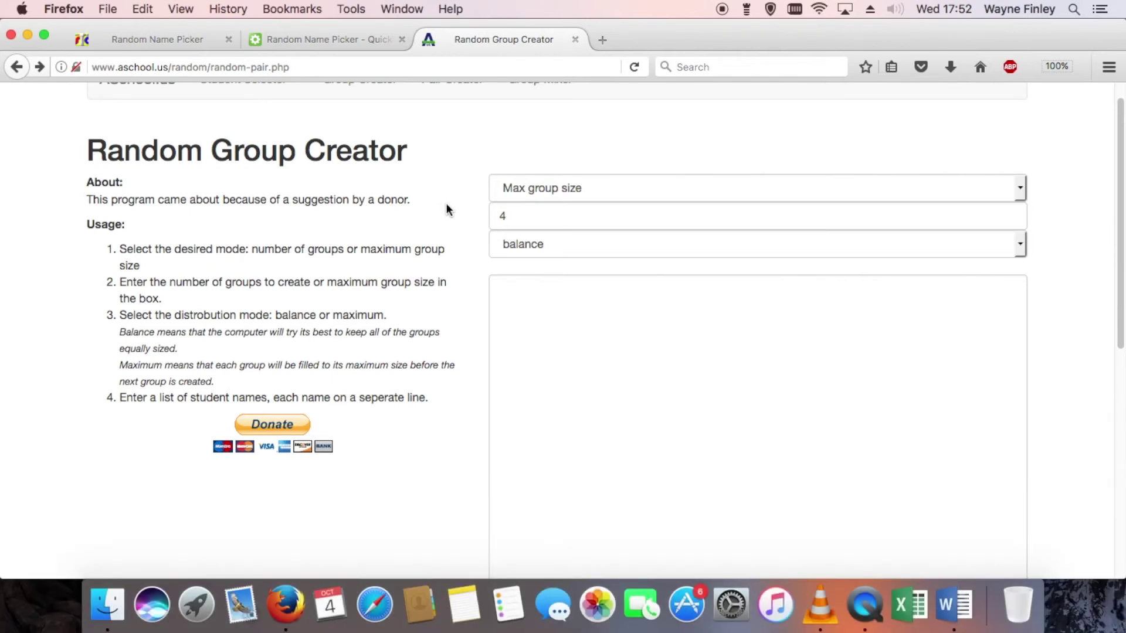
scroll(449, 207, down, 2)
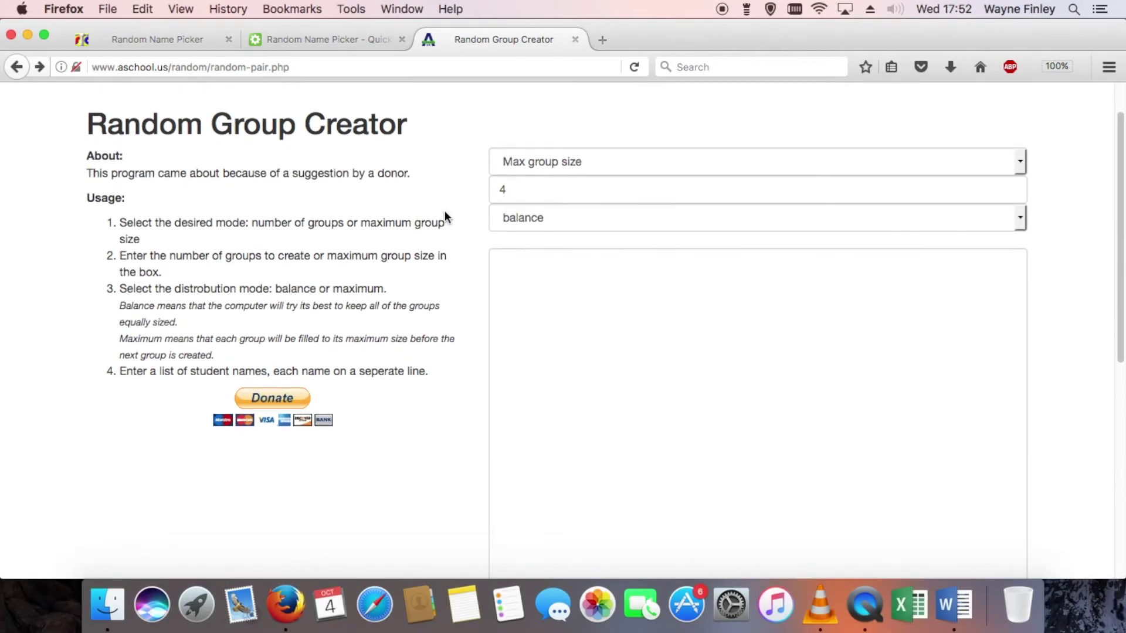
click(608, 161)
click(607, 162)
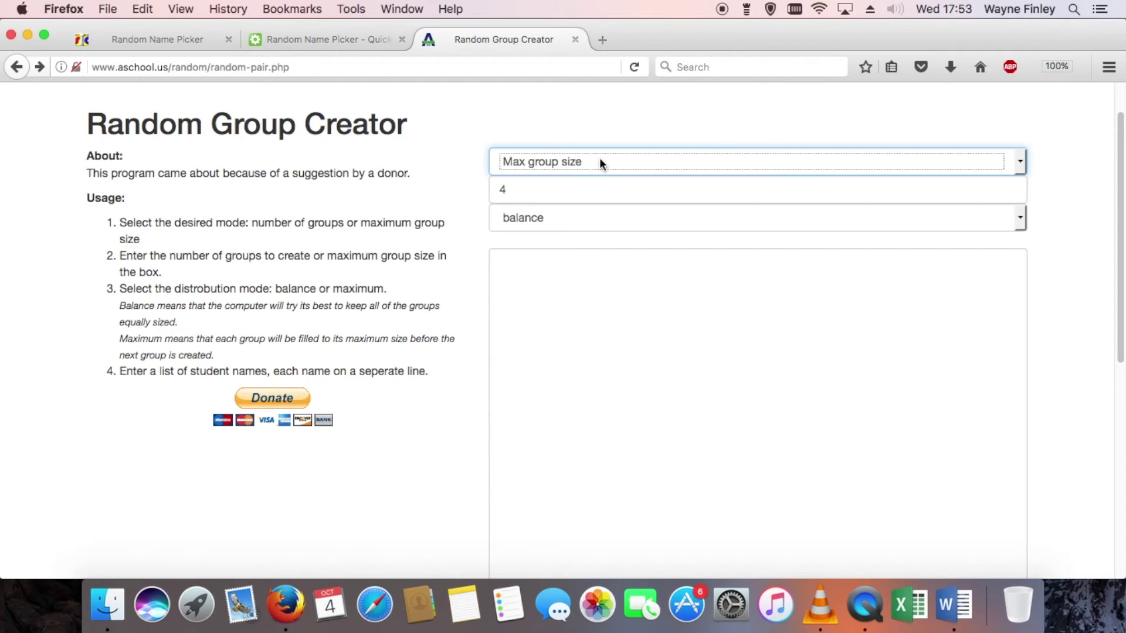
click(603, 163)
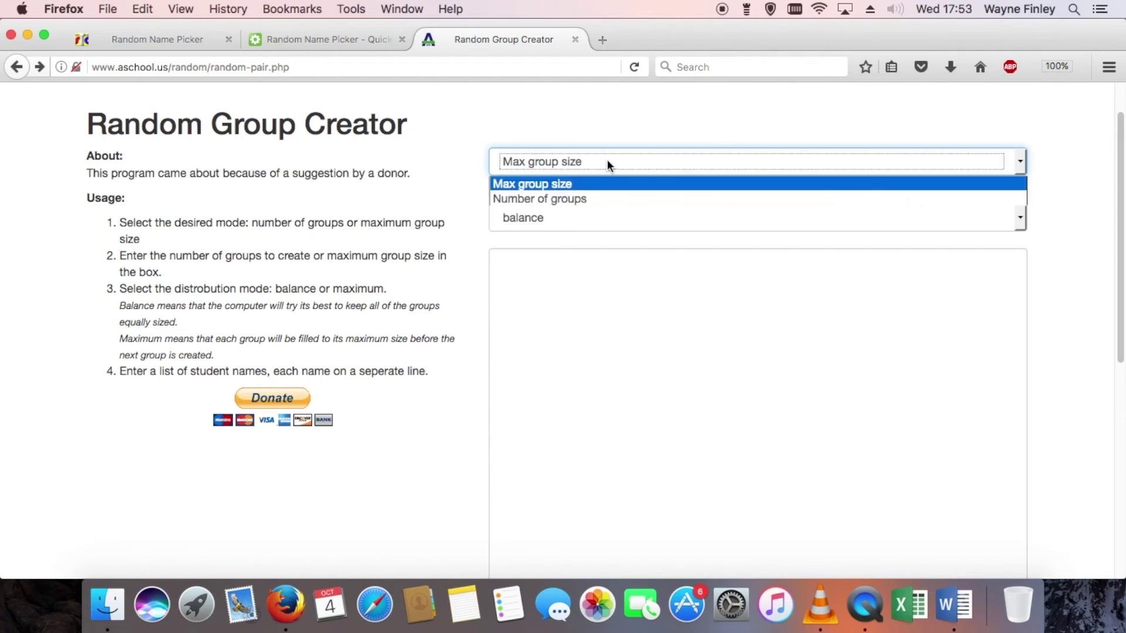
click(606, 160)
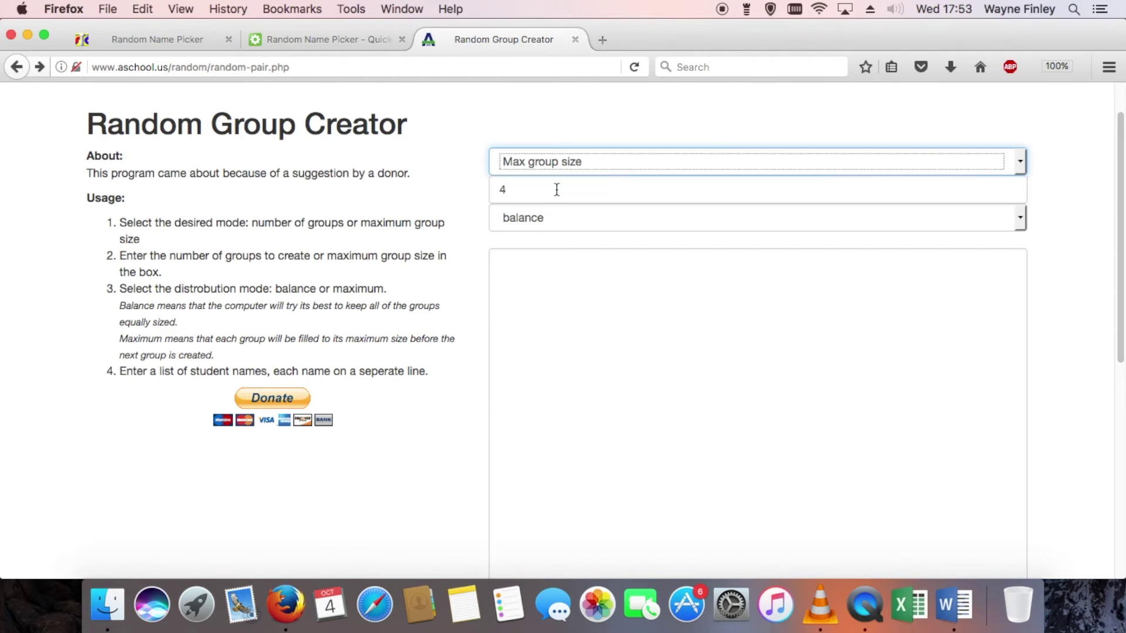
click(556, 222)
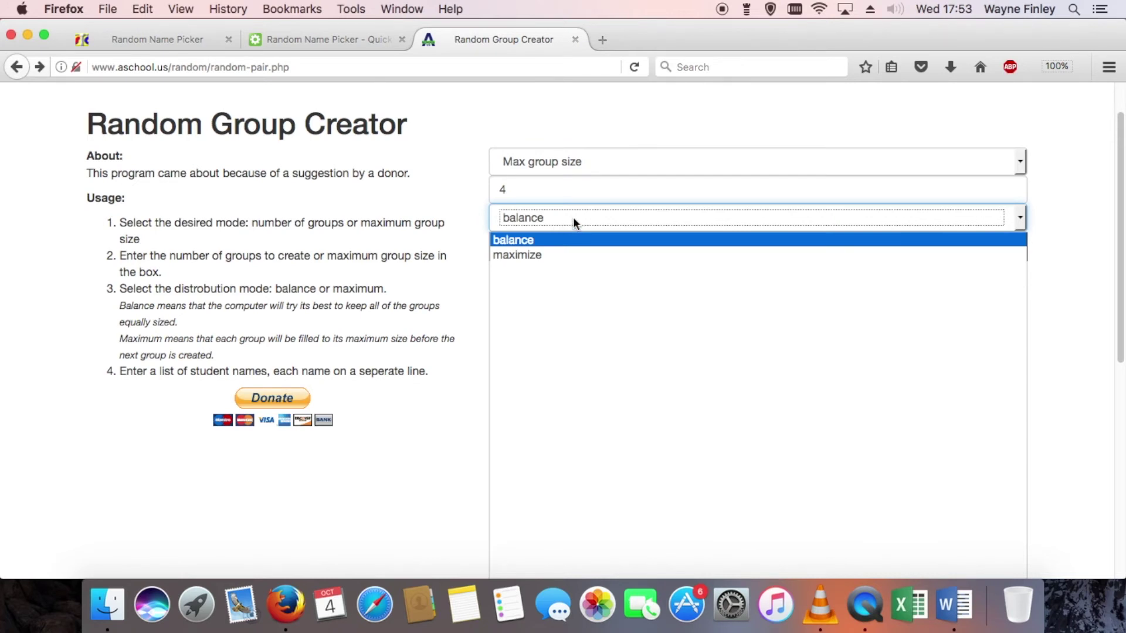
click(558, 241)
Paste the student names into the group creator without a trailing blank line and generate the random groups.
click(555, 276)
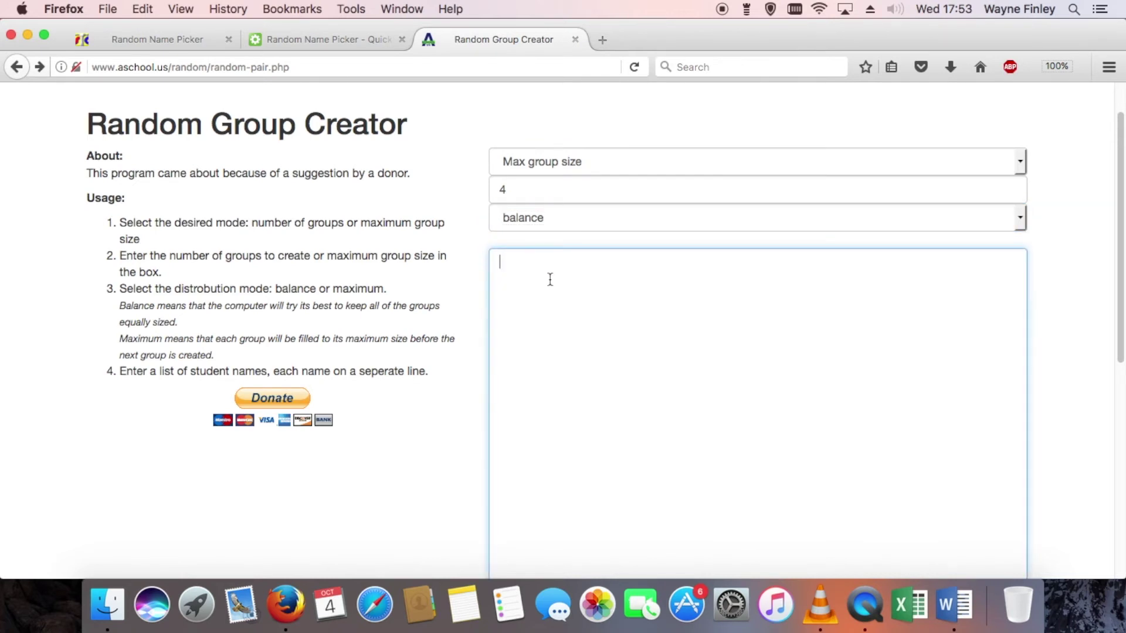
right_click(554, 269)
click(597, 336)
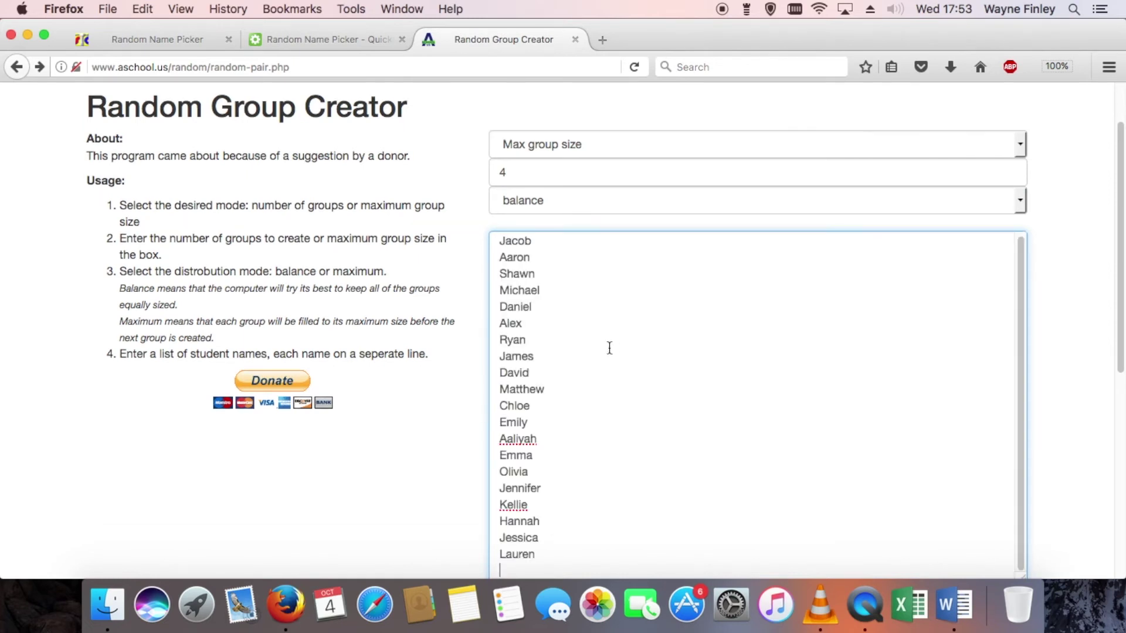
key(BackSpace)
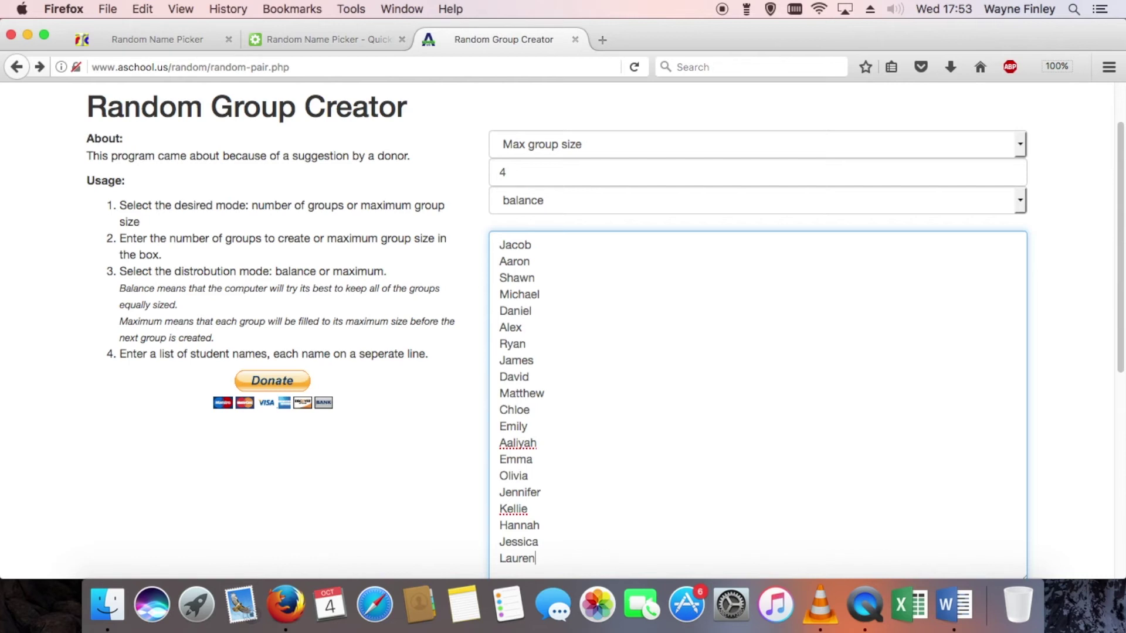
scroll(449, 311, down, 2)
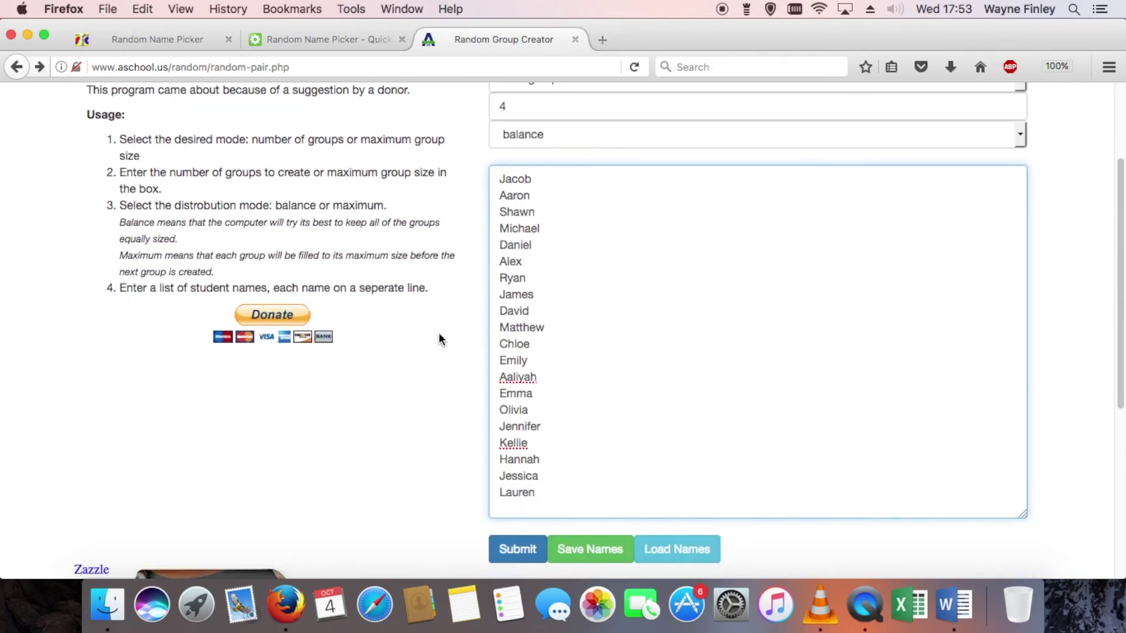
click(522, 551)
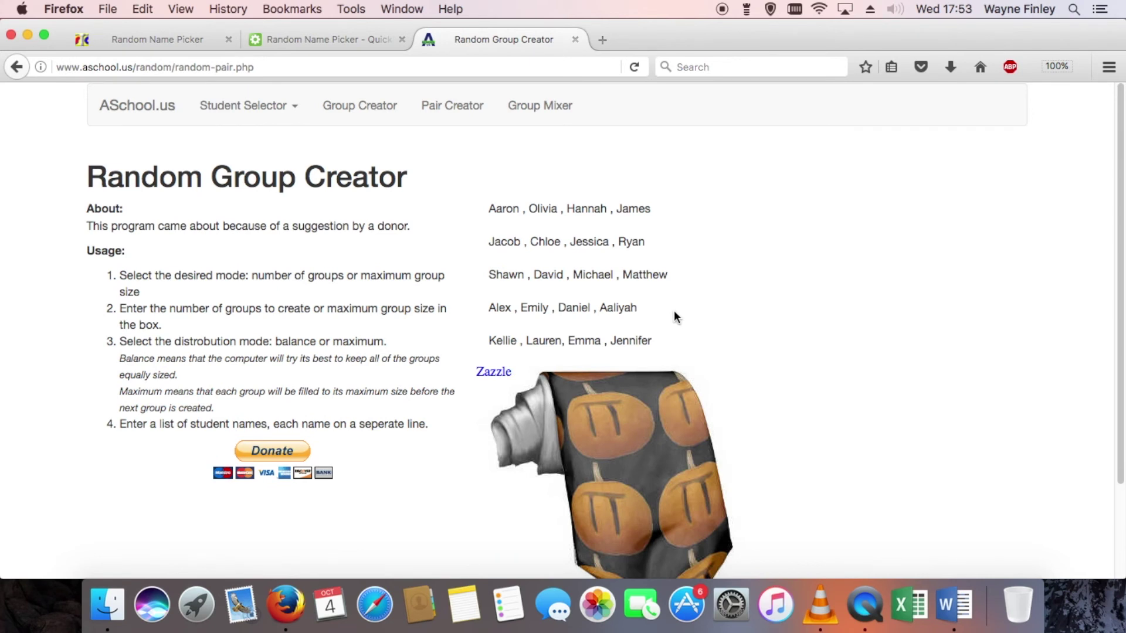
Return to the group form, delete the last two students from the list and generate the groups again.
click(17, 67)
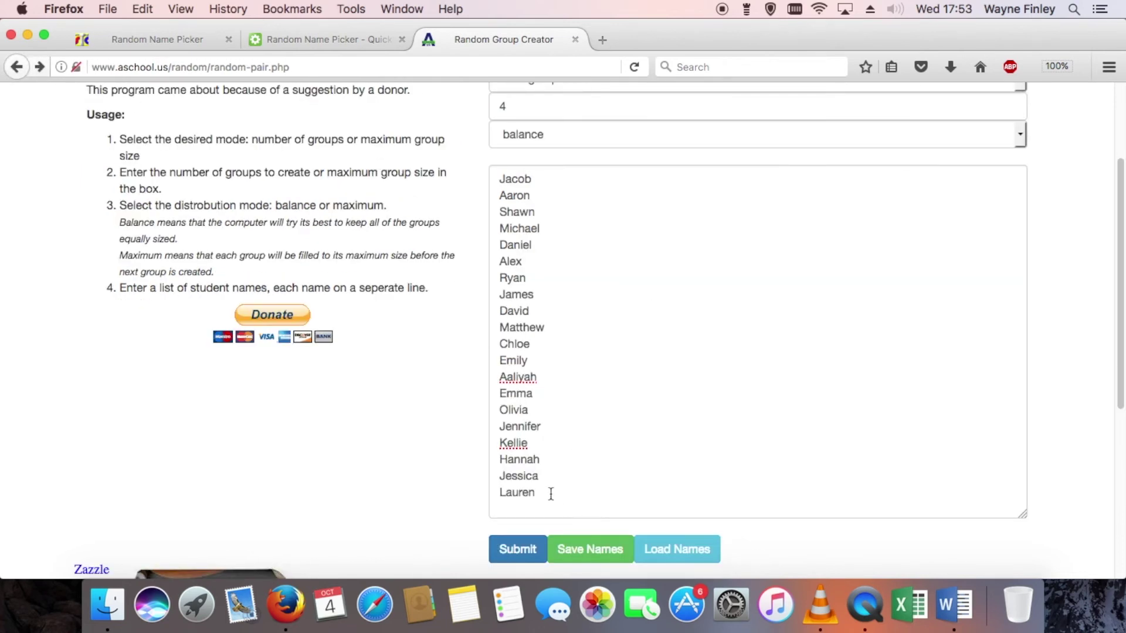
drag(551, 494, 500, 473)
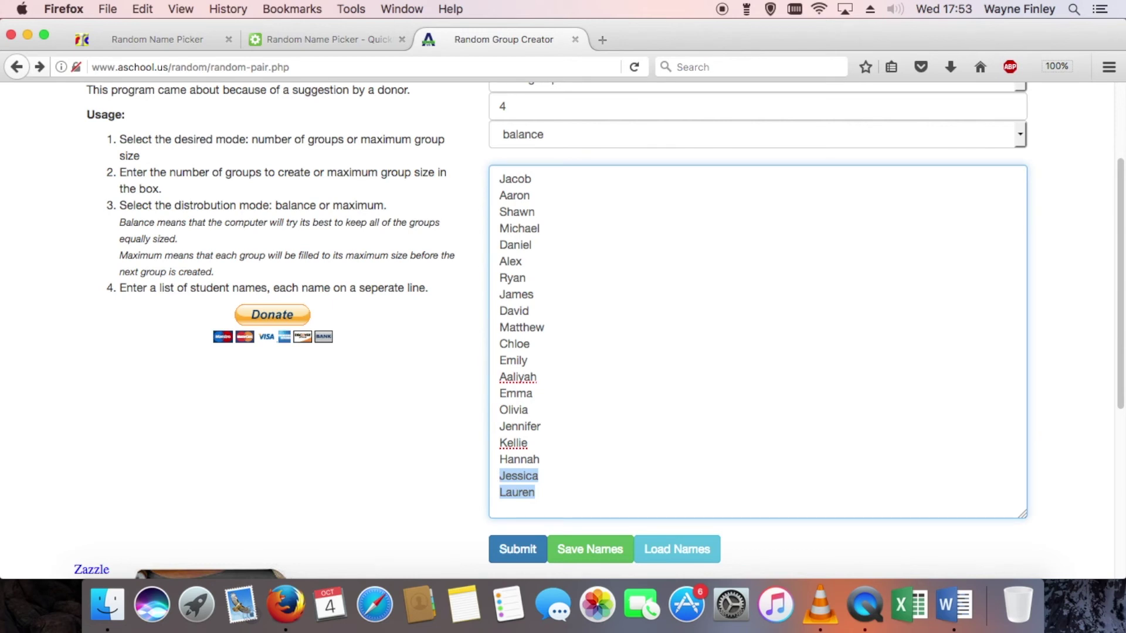
key(BackSpace)
key(BackSpace)
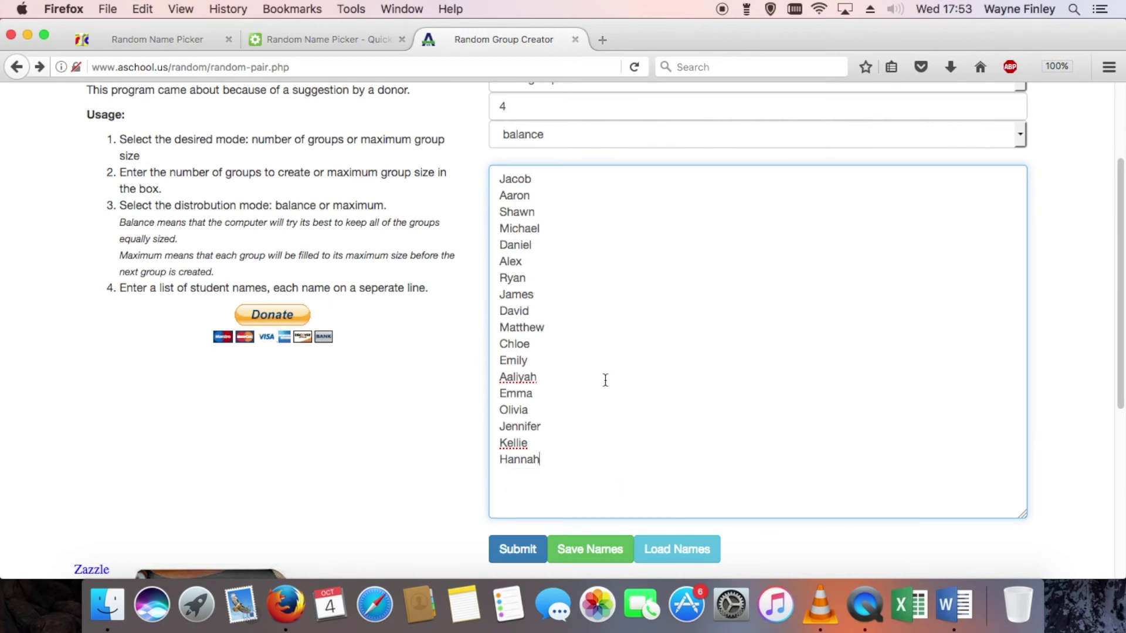
scroll(603, 380, up, 1)
scroll(435, 268, up, 2)
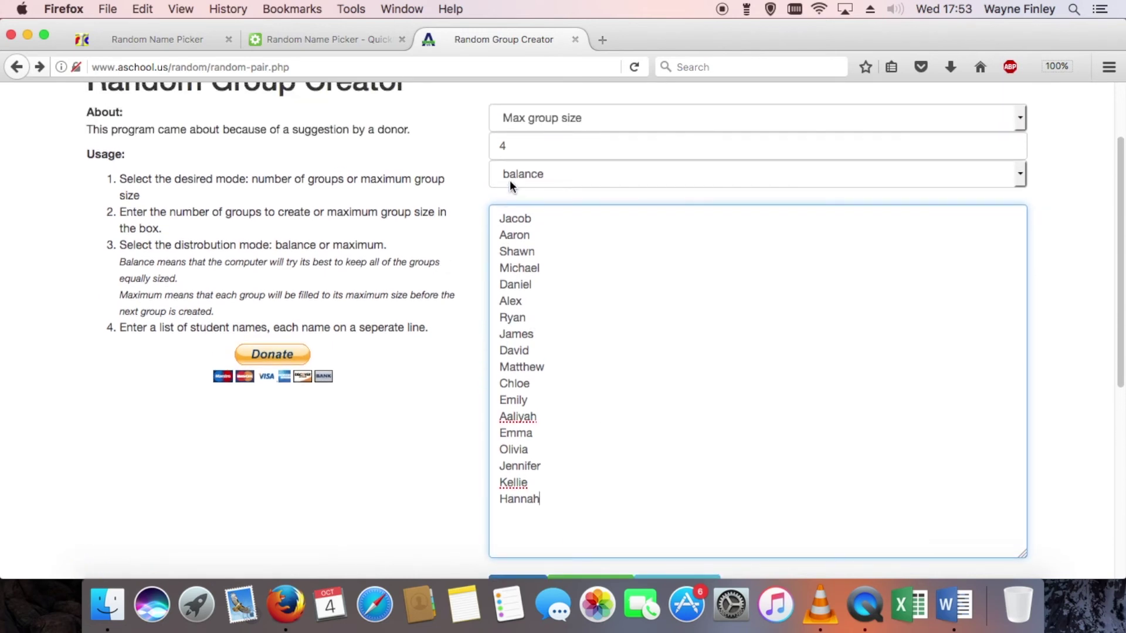
scroll(457, 326, down, 2)
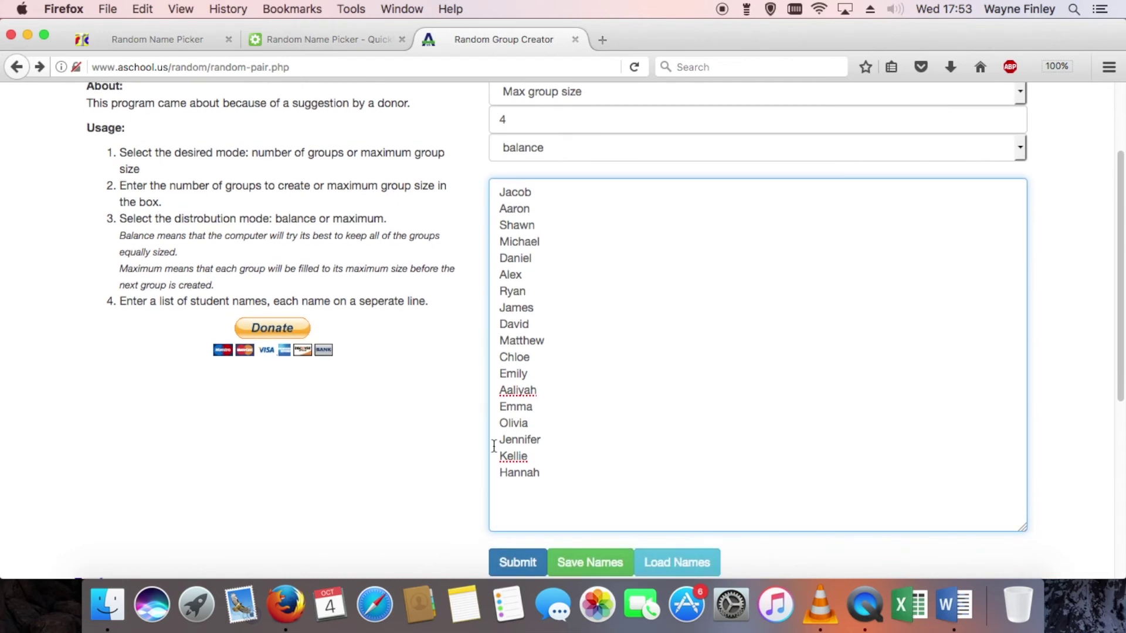
click(516, 560)
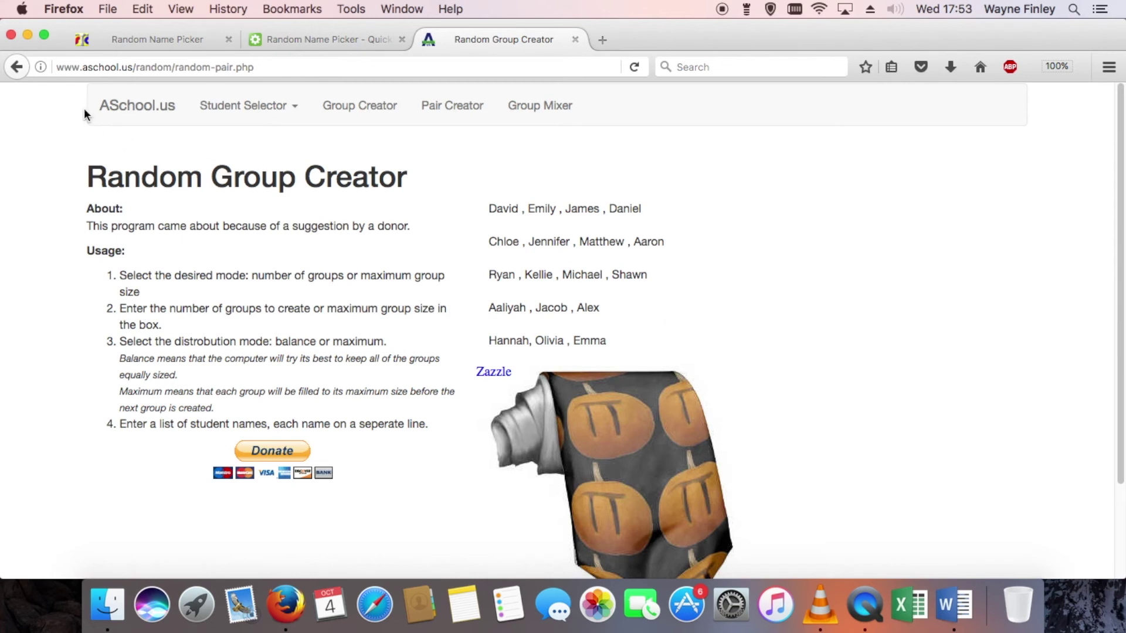
Return to the group form, set the distribution to maximize and regenerate the groups.
click(16, 66)
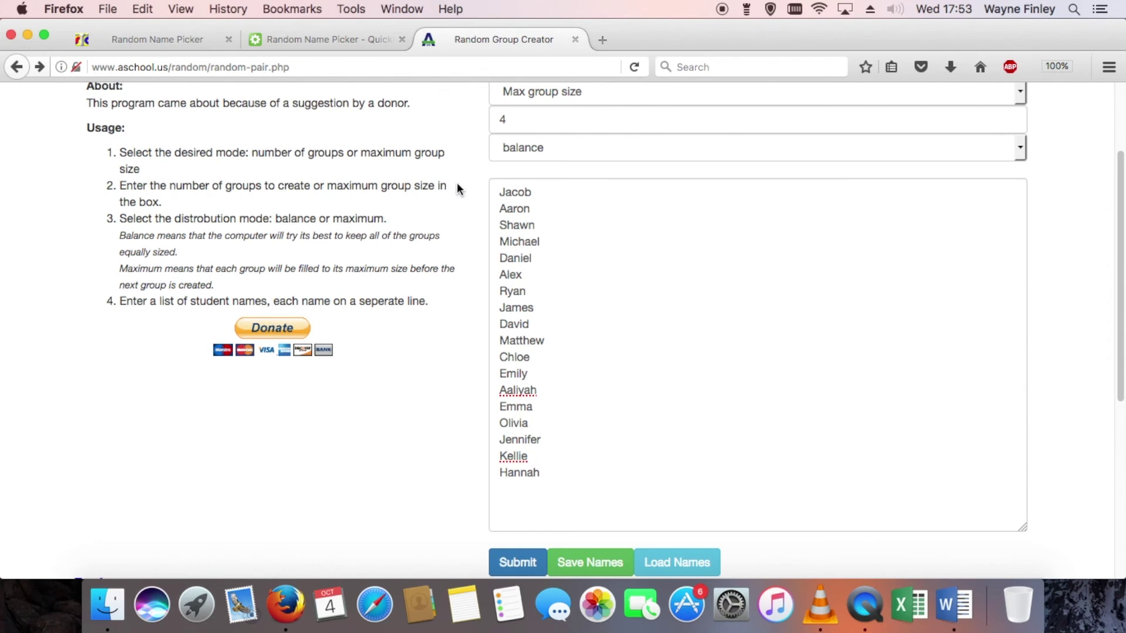
click(524, 149)
click(527, 183)
click(566, 471)
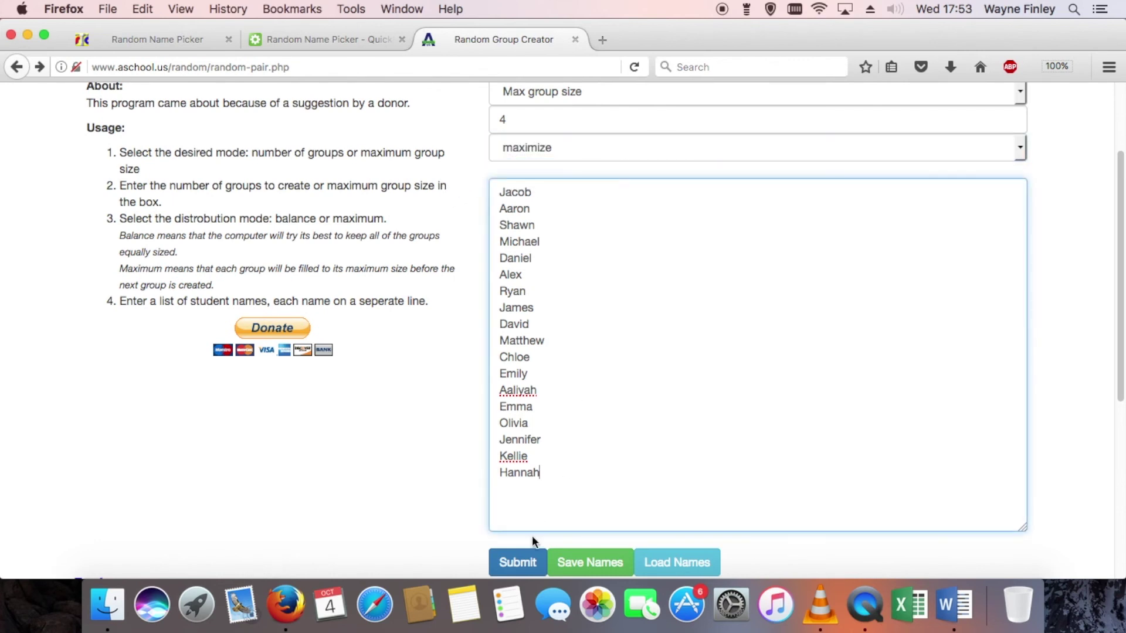
click(529, 564)
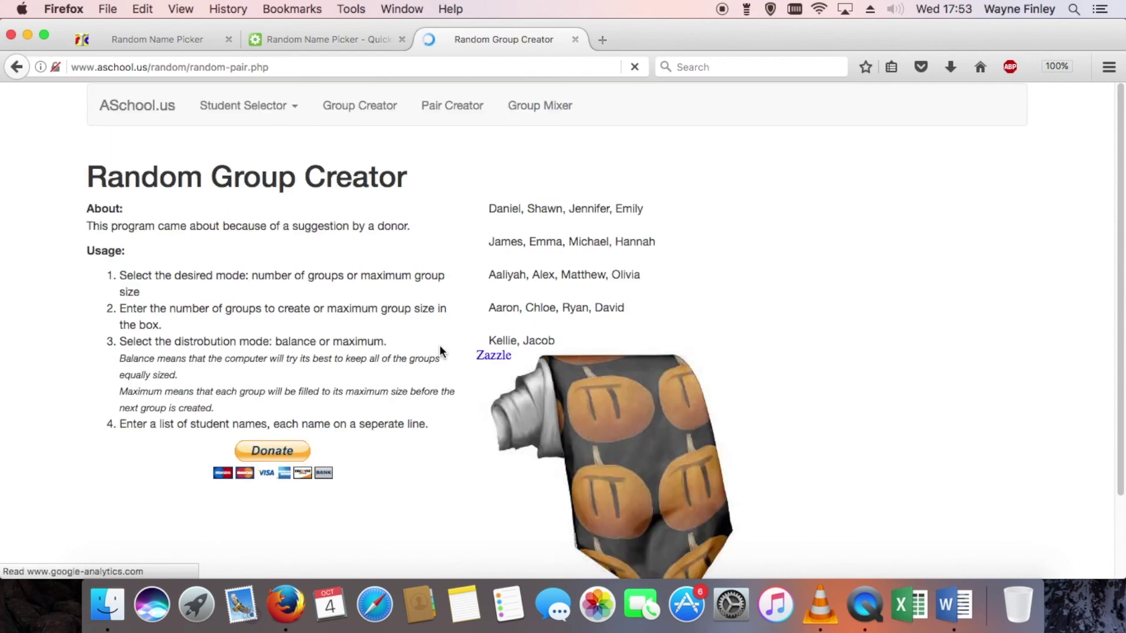